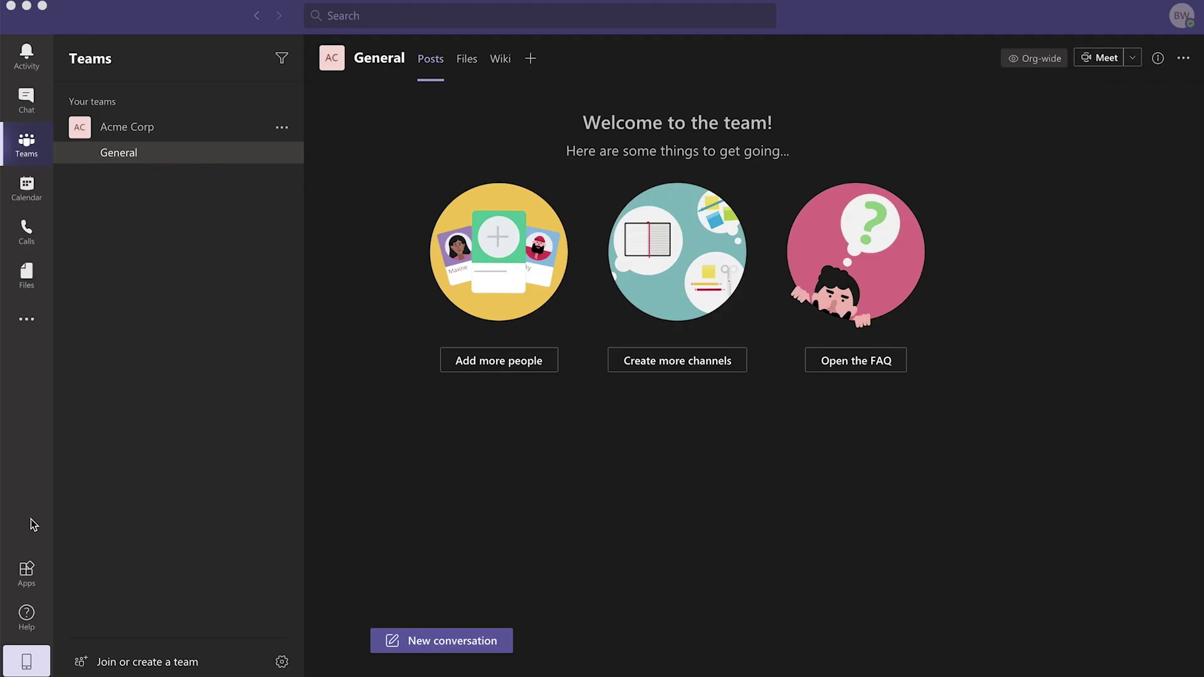
Step: Bring Teams into focus and start a new, empty post in Acme Corp's General channel
{"action": "left_click", "coordinate": [430, 647]}
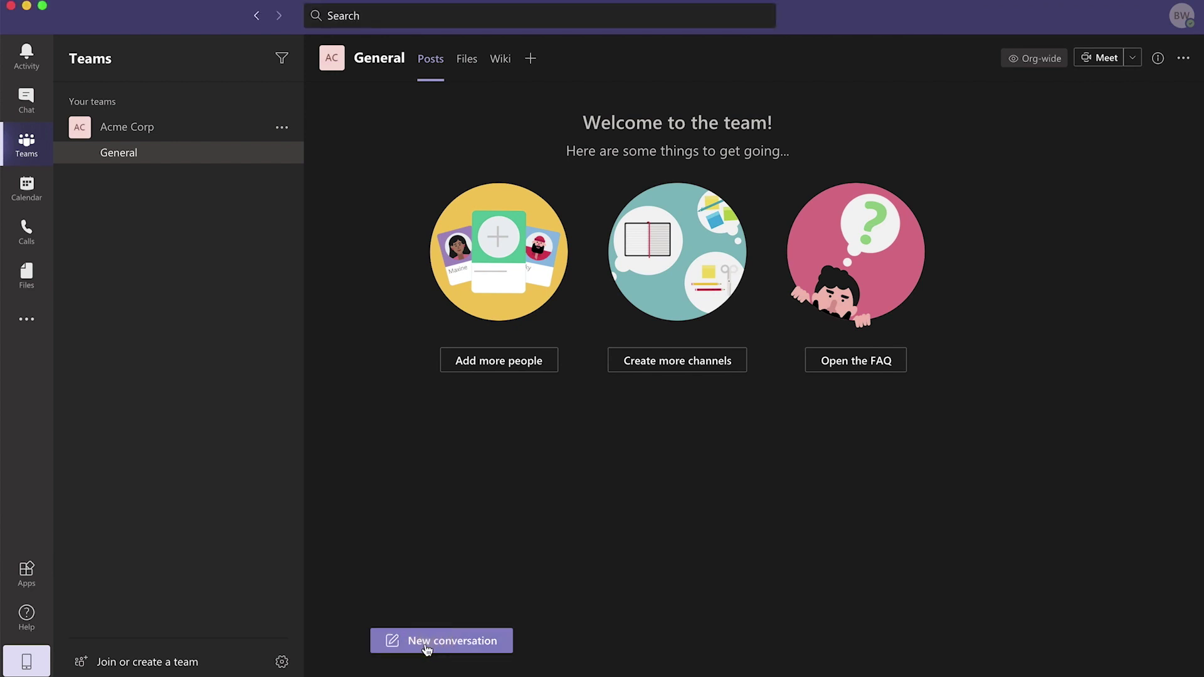
{"action": "left_click", "coordinate": [428, 648]}
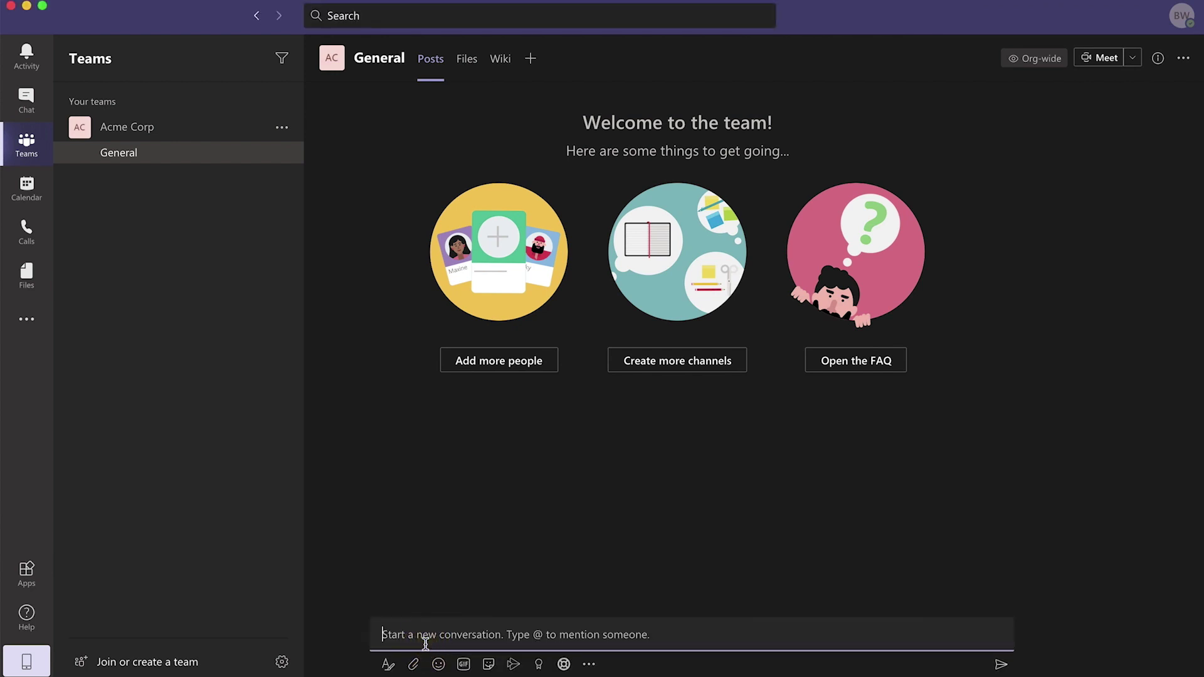
Step: Submit a Halp ticket saying 'Help, the wifi is down of floor two!'
{"action": "left_click", "coordinate": [565, 665]}
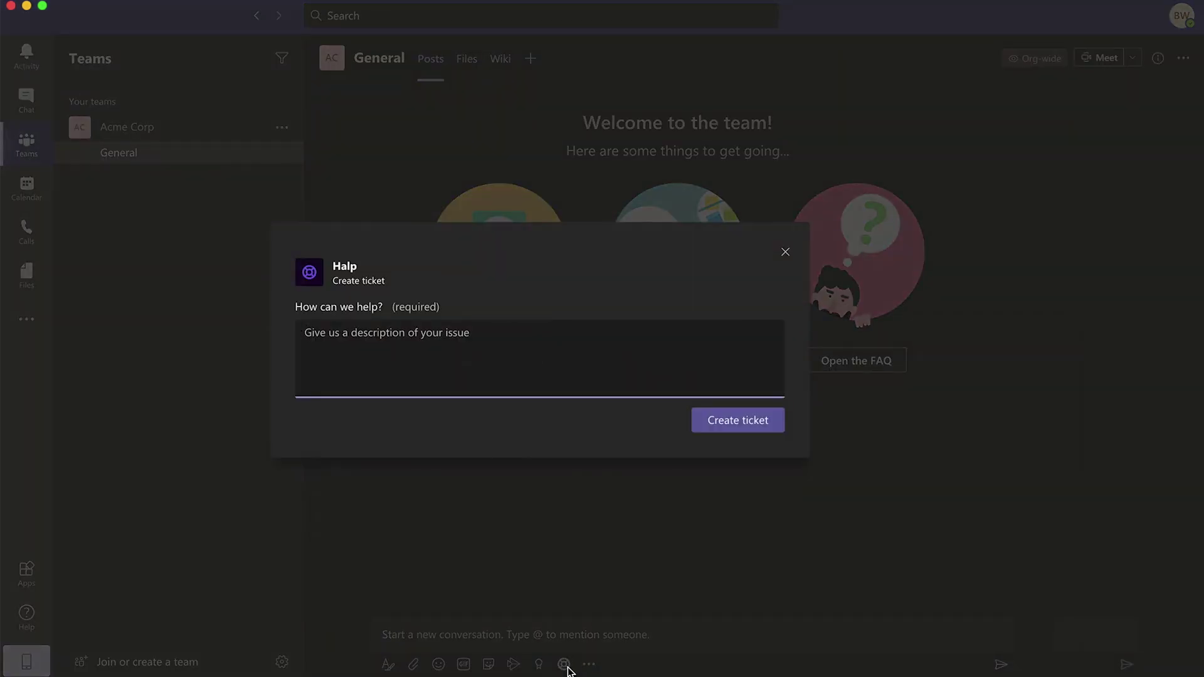
{"action": "type", "text": "Help"}
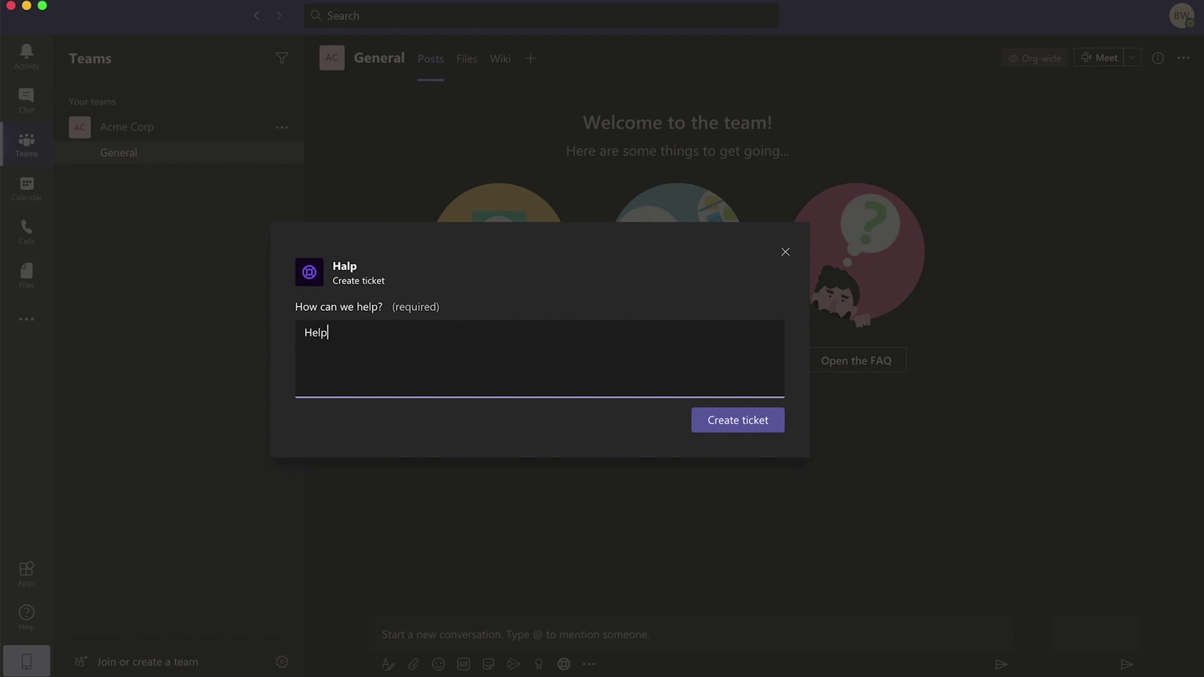
{"action": "type", "text": ", the wifi is down of floor two!"}
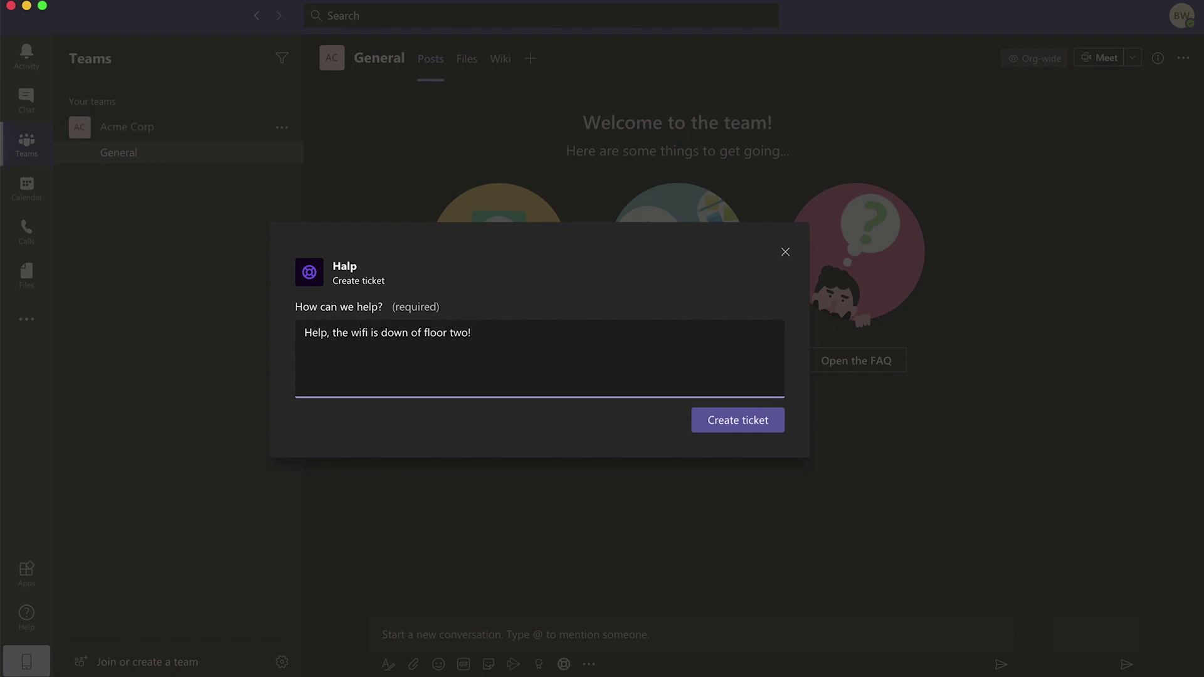
{"action": "left_click", "coordinate": [738, 419]}
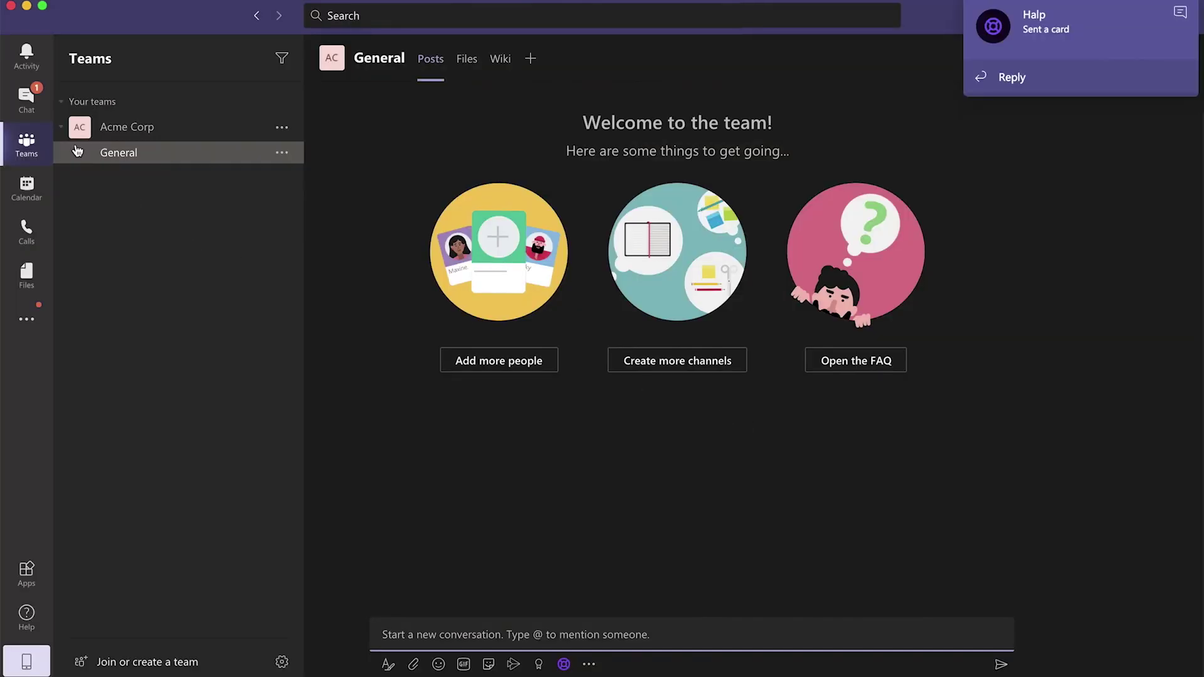
Step: Post the requester reply 'Looks like someone might have unplugged it.' on ticket #1 in the Halp chat
{"action": "left_click", "coordinate": [26, 99]}
{"action": "mouse_move", "coordinate": [578, 263]}
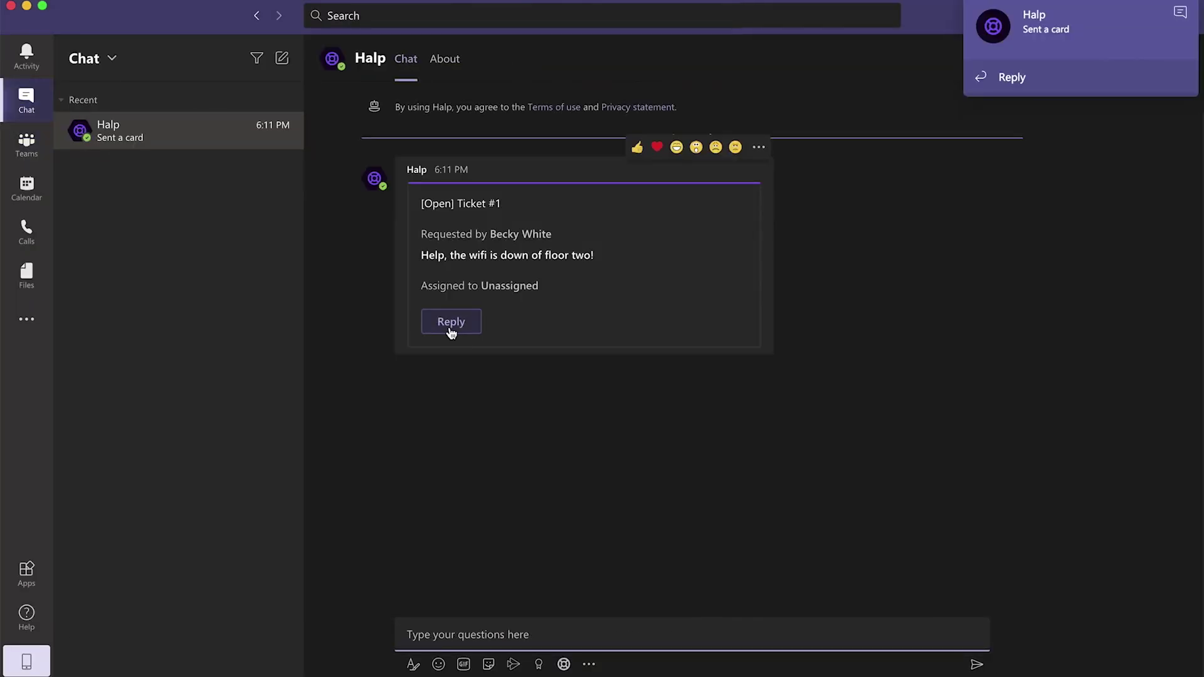
{"action": "left_click", "coordinate": [450, 323]}
{"action": "left_click", "coordinate": [479, 387]}
{"action": "type", "text": "Looks like someone might have unplugged it."}
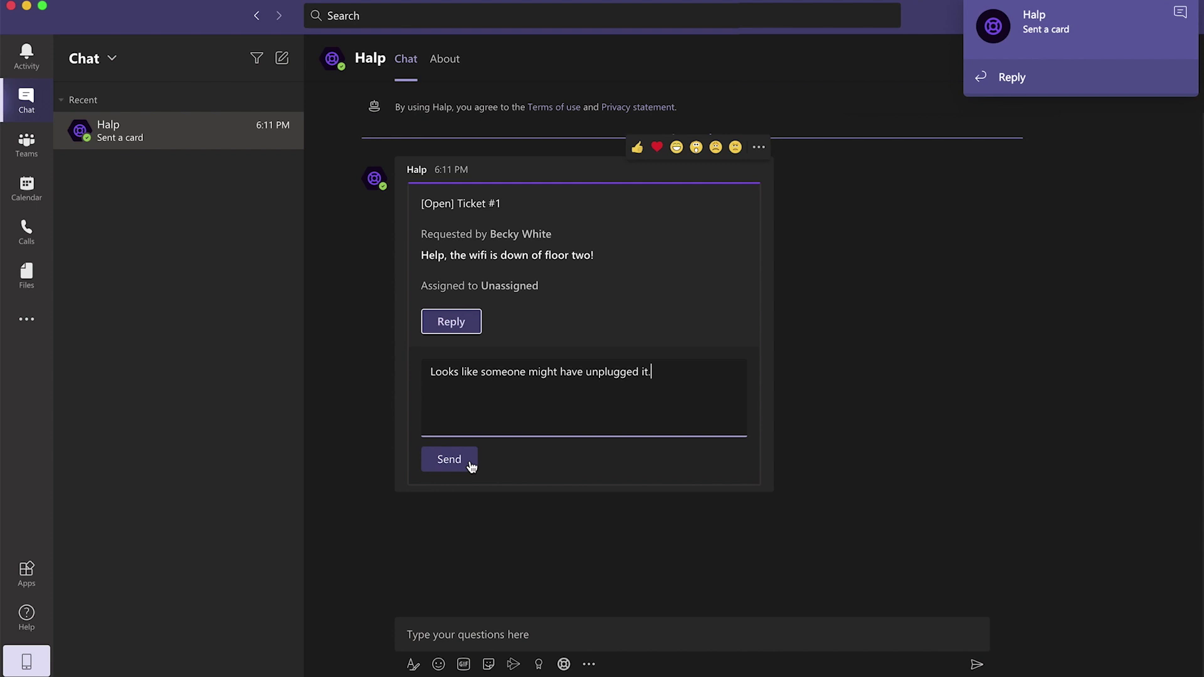
{"action": "left_click", "coordinate": [448, 459]}
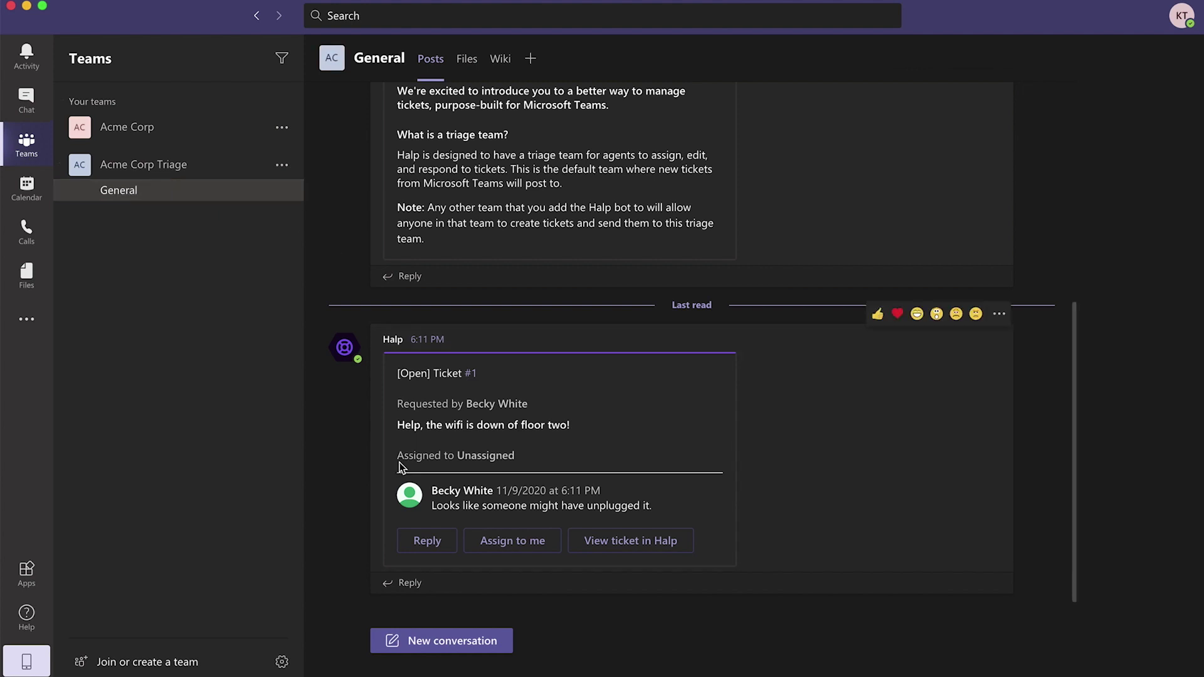
Step: As the agent, reply 'oh no! I'm on it.' to ticket #1 in Triage General
{"action": "left_click", "coordinate": [433, 541]}
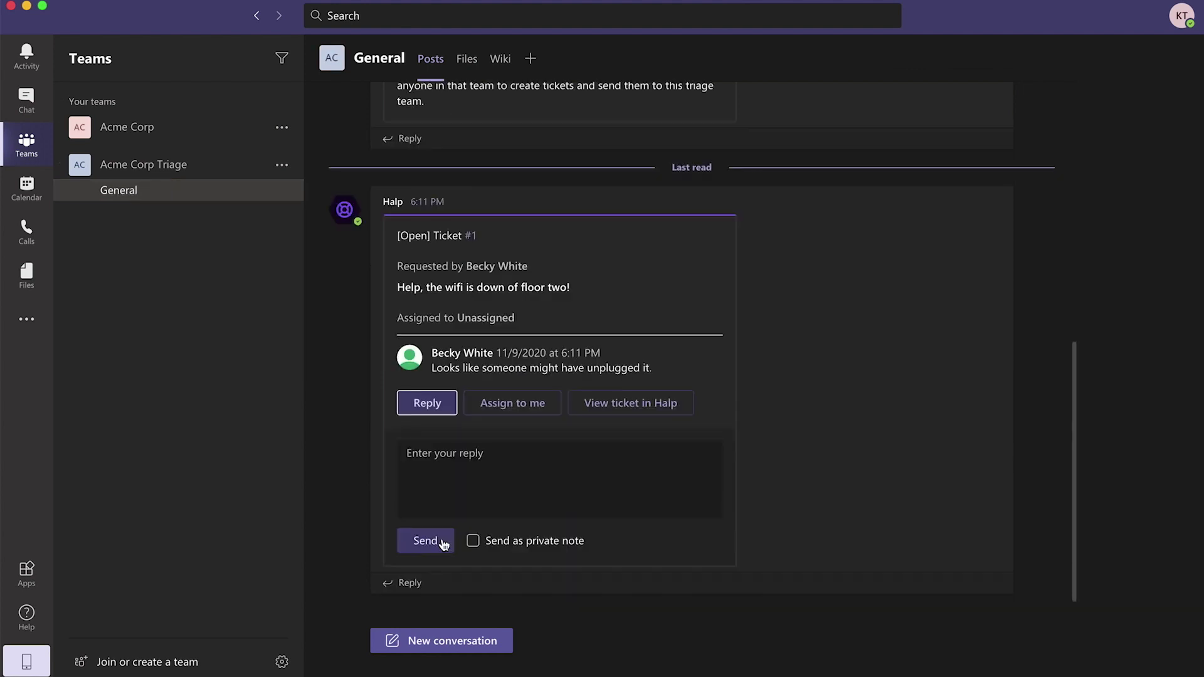
{"action": "left_click", "coordinate": [472, 482]}
{"action": "type", "text": "oh no! I'm on it."}
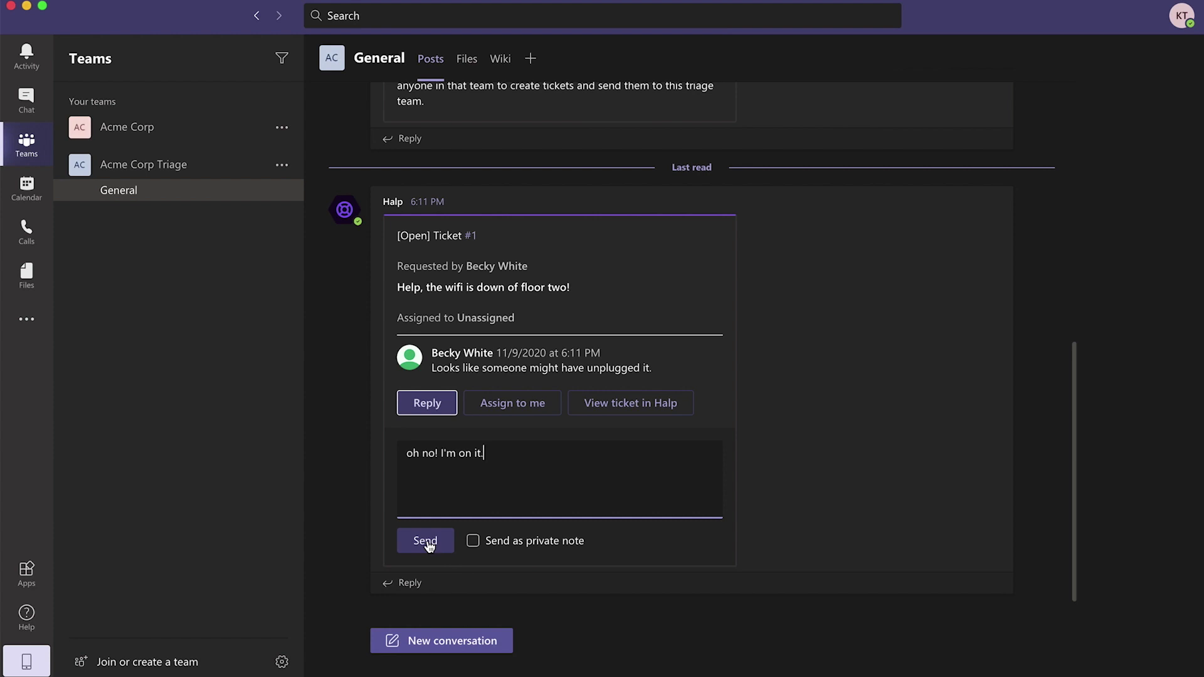
{"action": "left_click", "coordinate": [428, 543]}
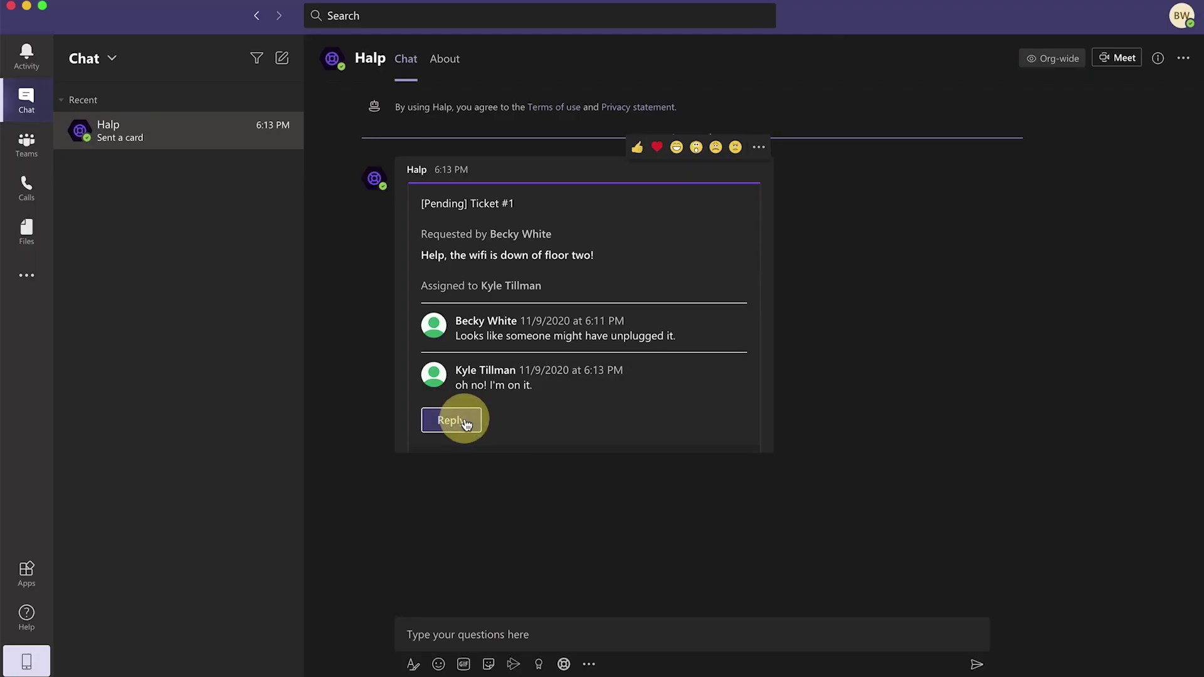
Step: As the requester, reply 'Thanks!' to ticket #1 in the Halp chat
{"action": "left_click", "coordinate": [462, 420]}
{"action": "left_click", "coordinate": [492, 492]}
{"action": "type", "text": "Thanks!"}
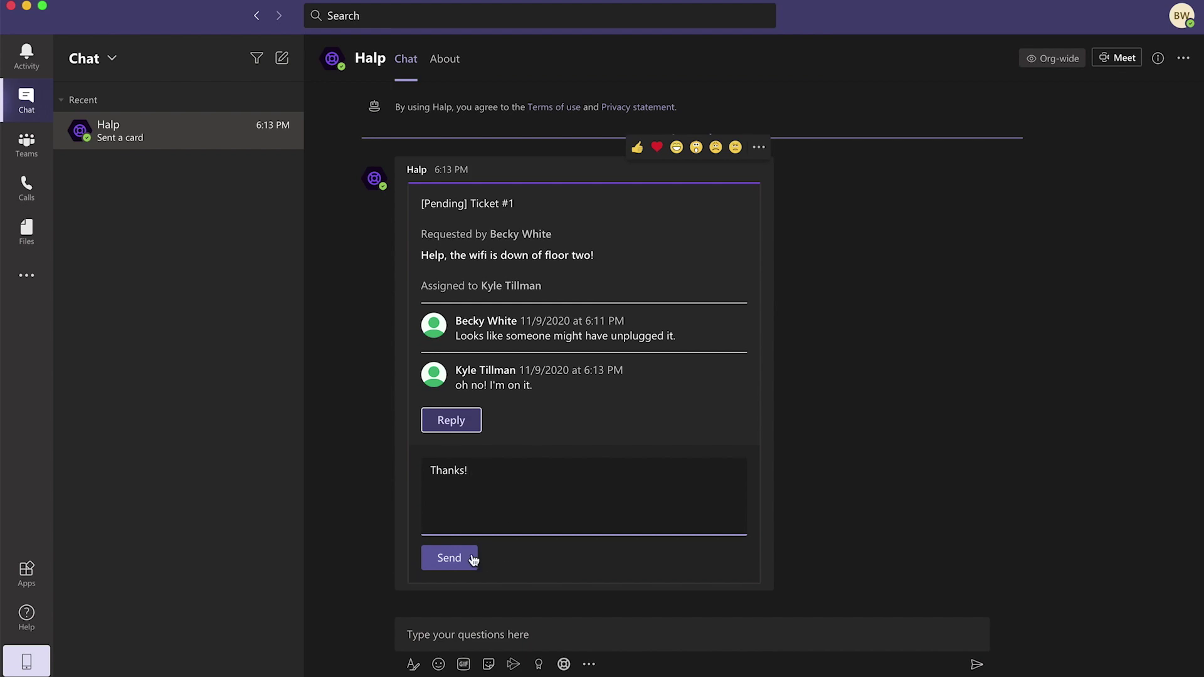
{"action": "left_click", "coordinate": [458, 559]}
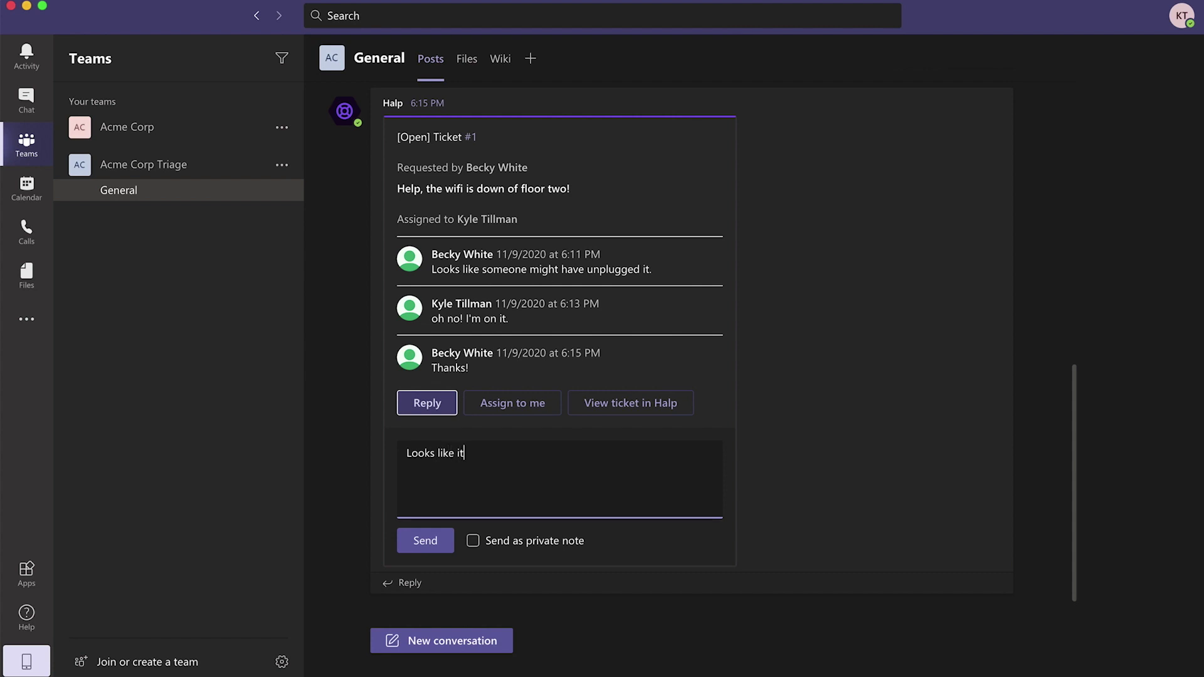
{"action": "type", "text": "'s all set."}
{"action": "type", "text": " Let me know if you have more issues."}
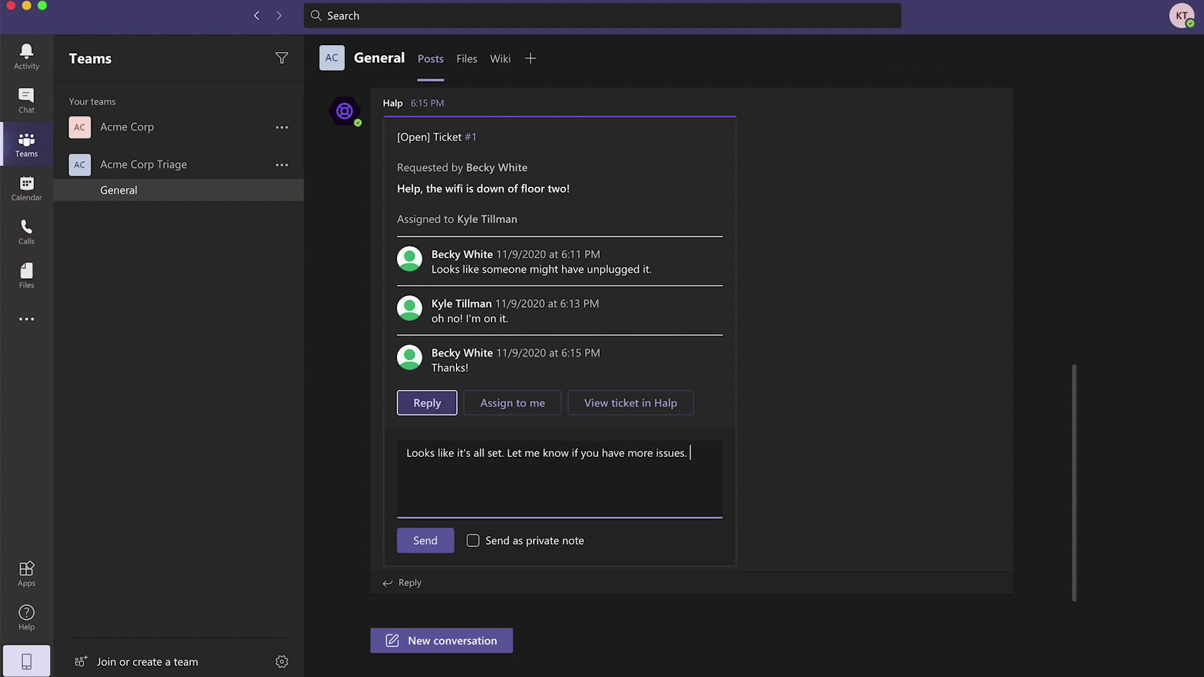
Step: Post Kyle's all-set reply on ticket #1 and bring up ticket 1's details in the Halp web app
{"action": "left_click", "coordinate": [426, 541]}
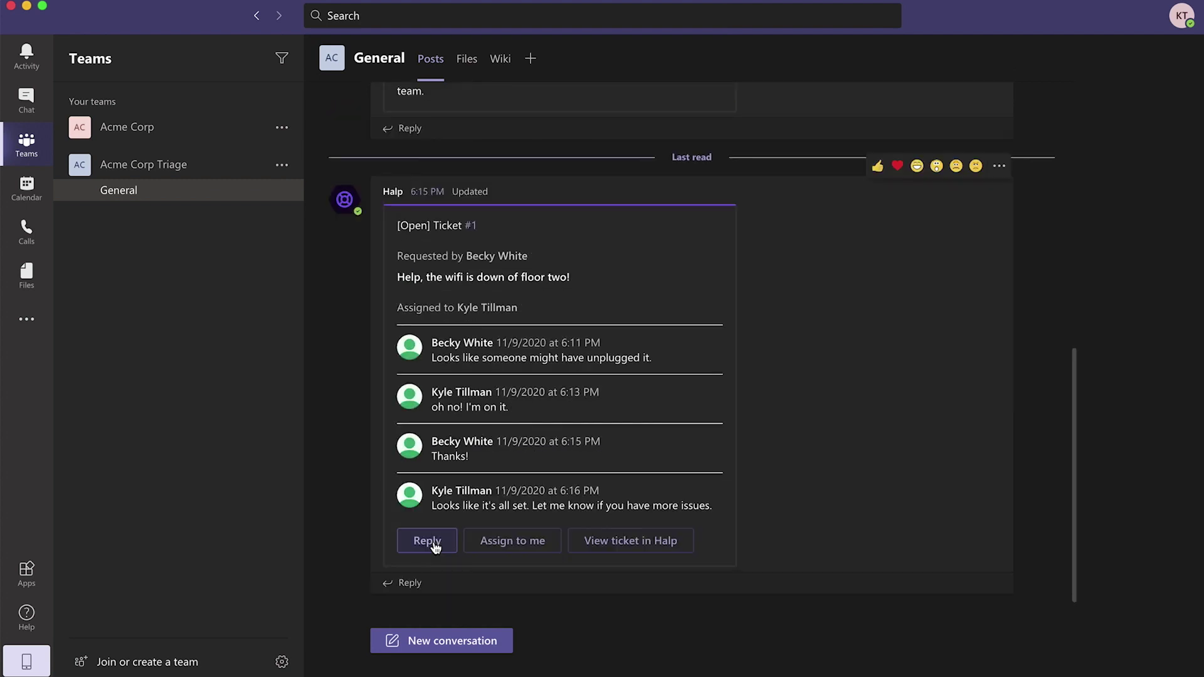
{"action": "left_click", "coordinate": [631, 543]}
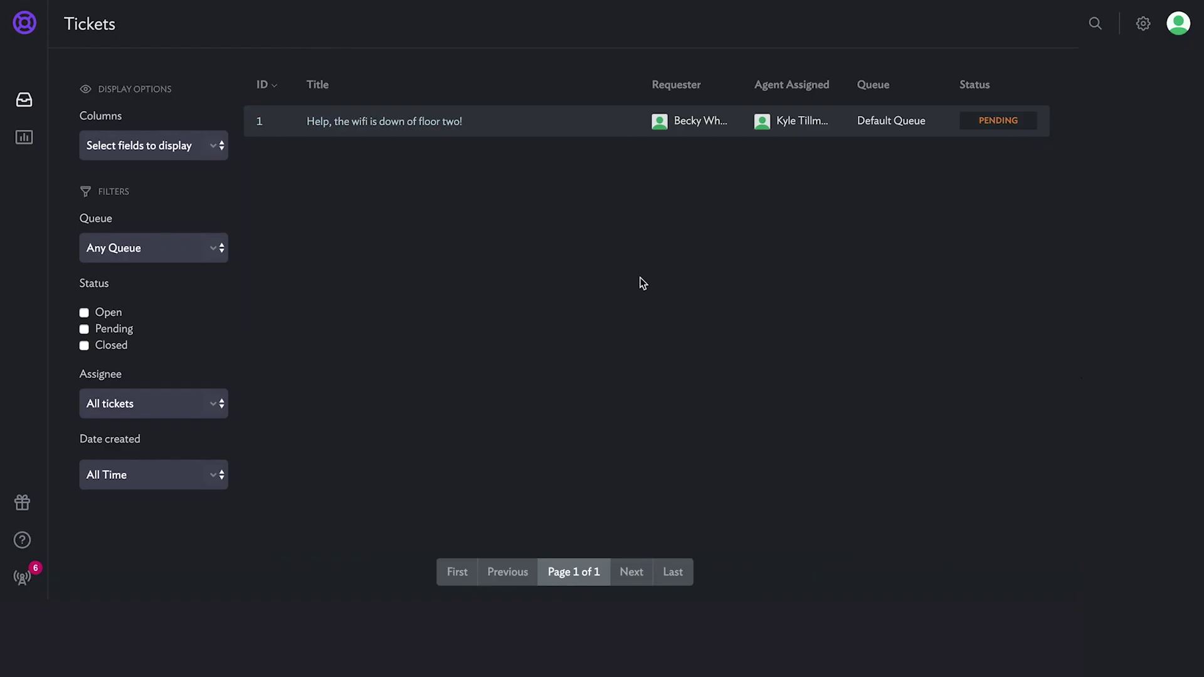
{"action": "left_click", "coordinate": [596, 121]}
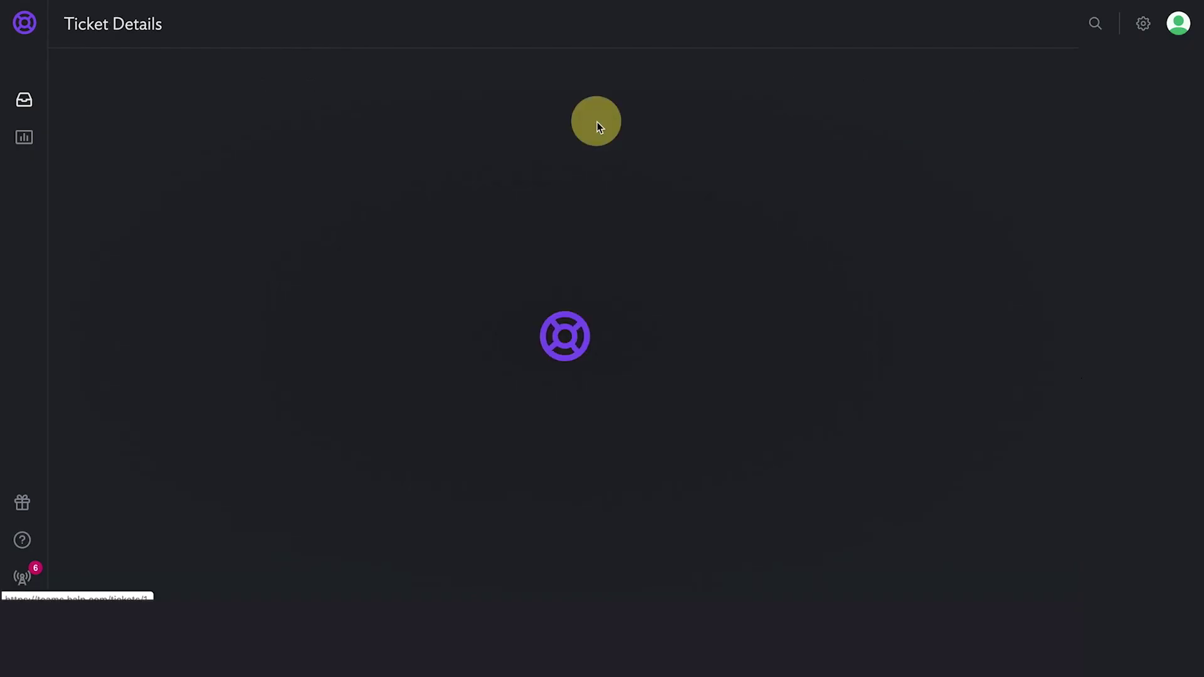
{"action": "scroll", "coordinate": [466, 259], "scroll_direction": "down", "scroll_amount": 2}
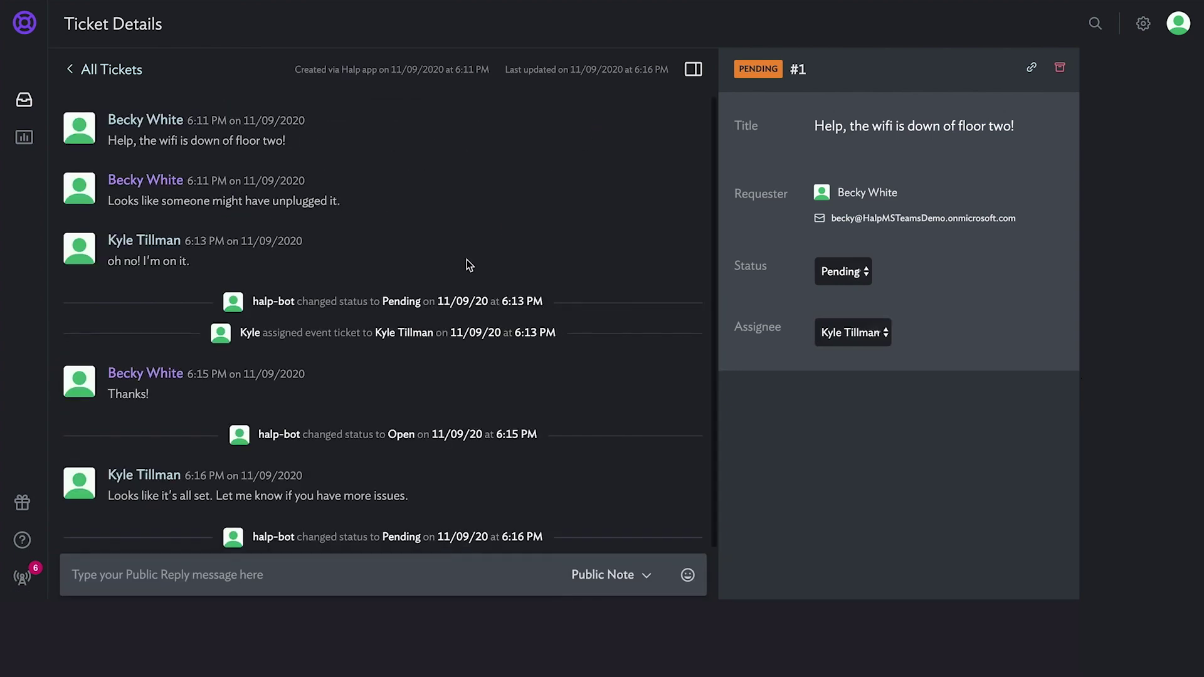
Step: Expand ticket #1's Status dropdown to list Open, Pending and Closed
{"action": "left_click", "coordinate": [859, 278]}
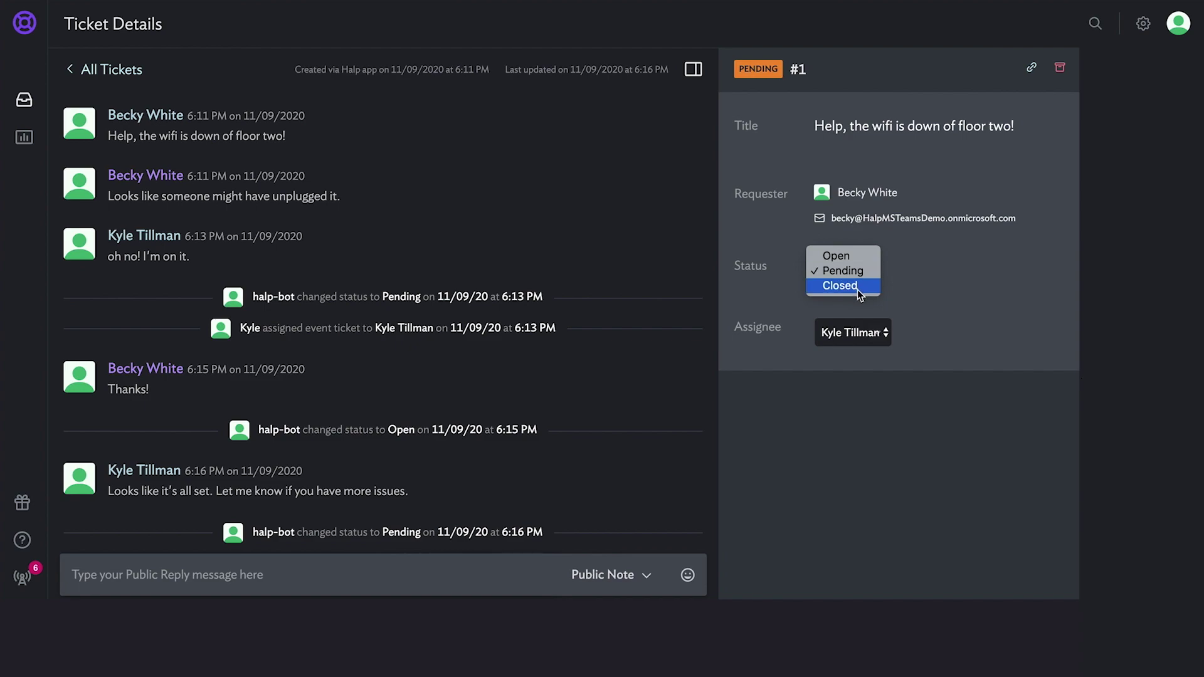